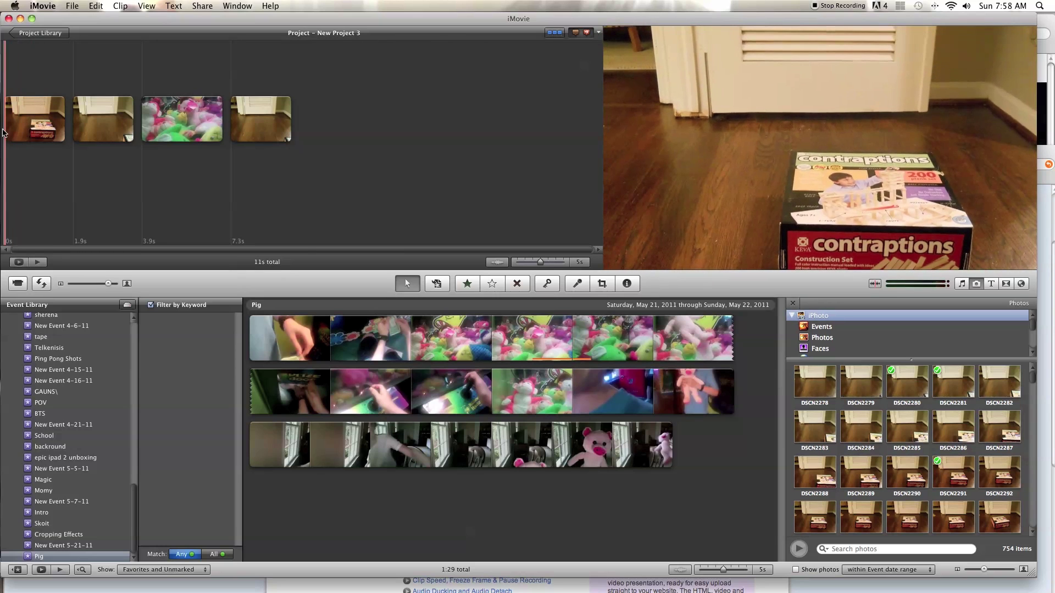
Preview the project from the start and from the plush-toy clip.
key(space)
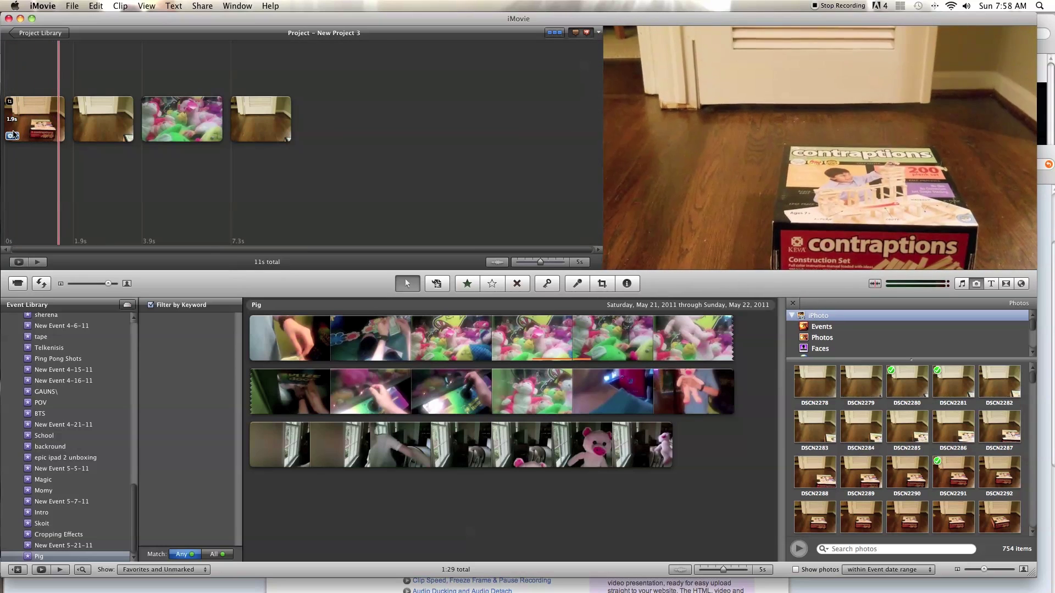
key(space)
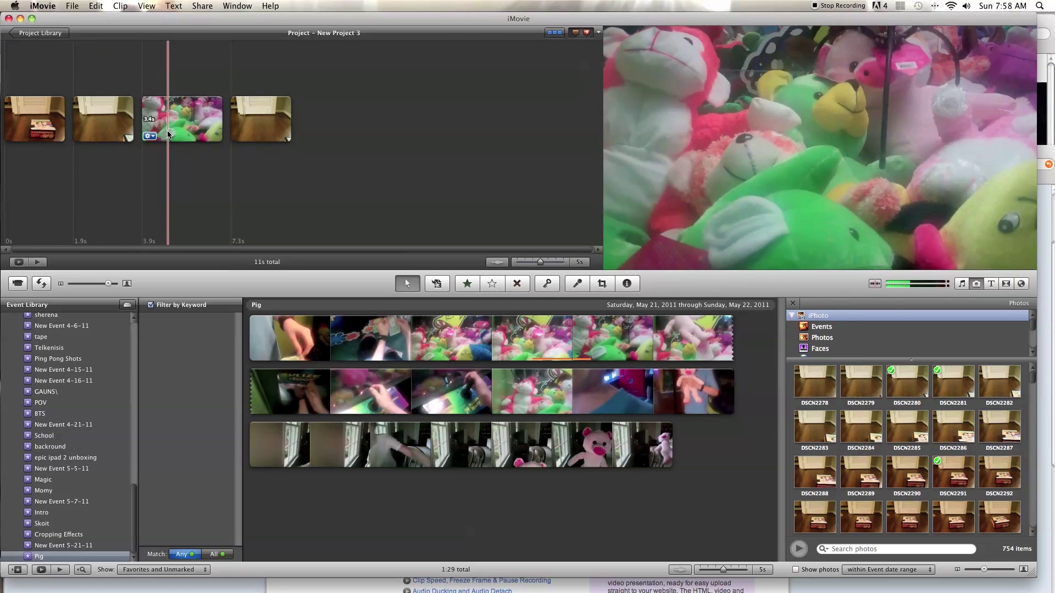
key(space)
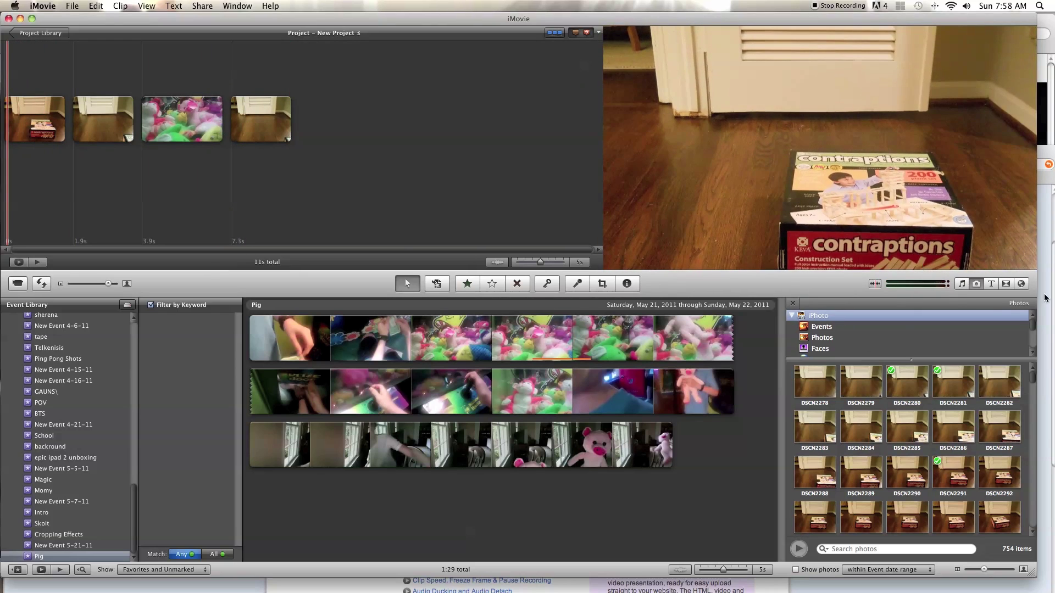
Add Perspectives Long.caf from Music and Sound Effects as background music under all clips.
click(960, 284)
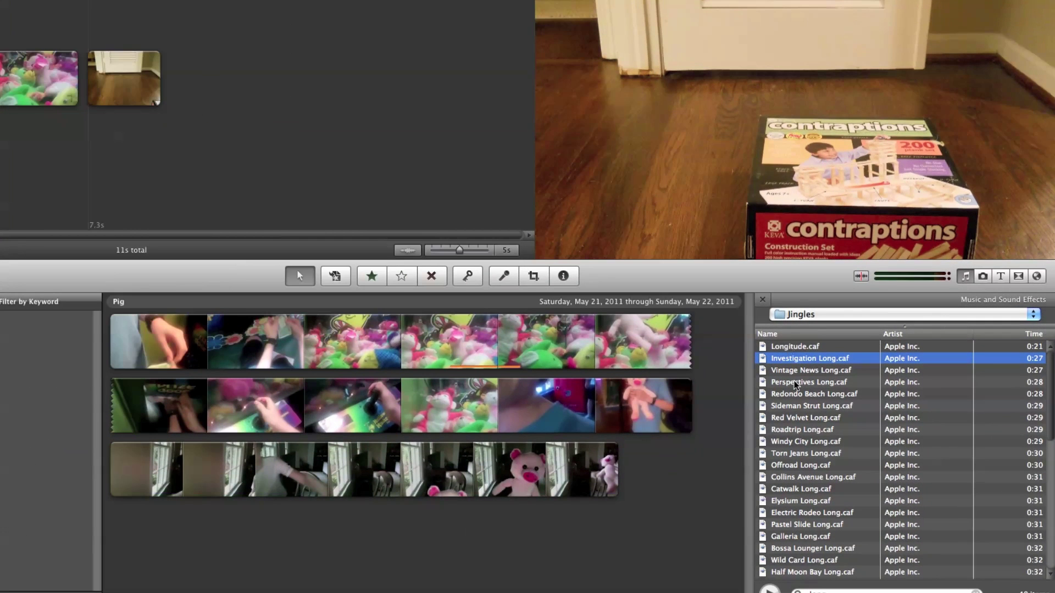
click(794, 382)
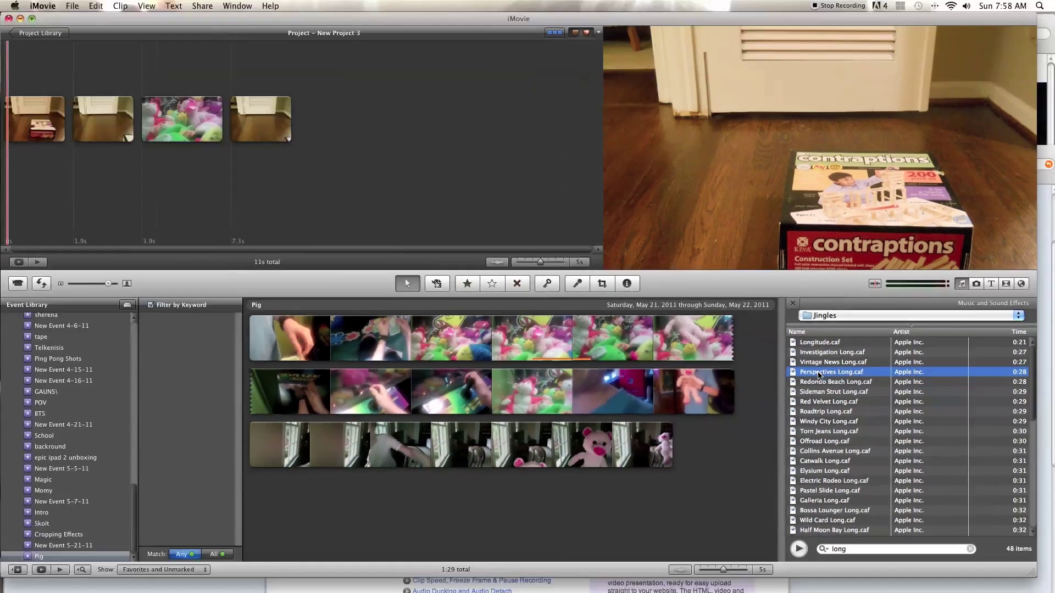
drag(820, 375, 2, 124)
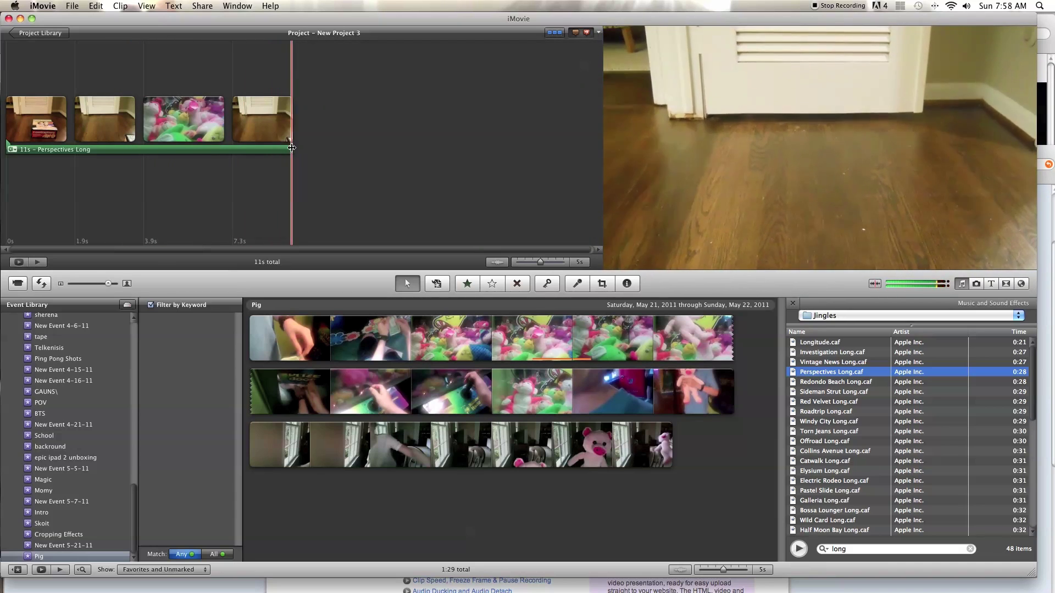
mouse_move(291, 147)
mouse_down()
mouse_move(183, 150)
mouse_move(292, 149)
mouse_up()
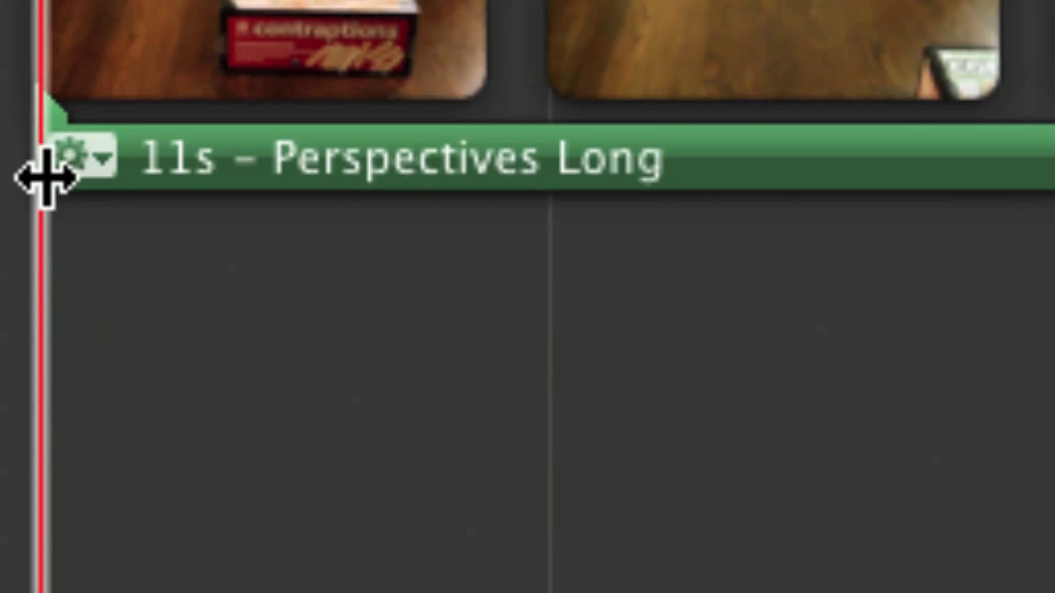
Trim the Perspectives Long music to 3.9 seconds in the Clip Trimmer, then copy it.
click(73, 165)
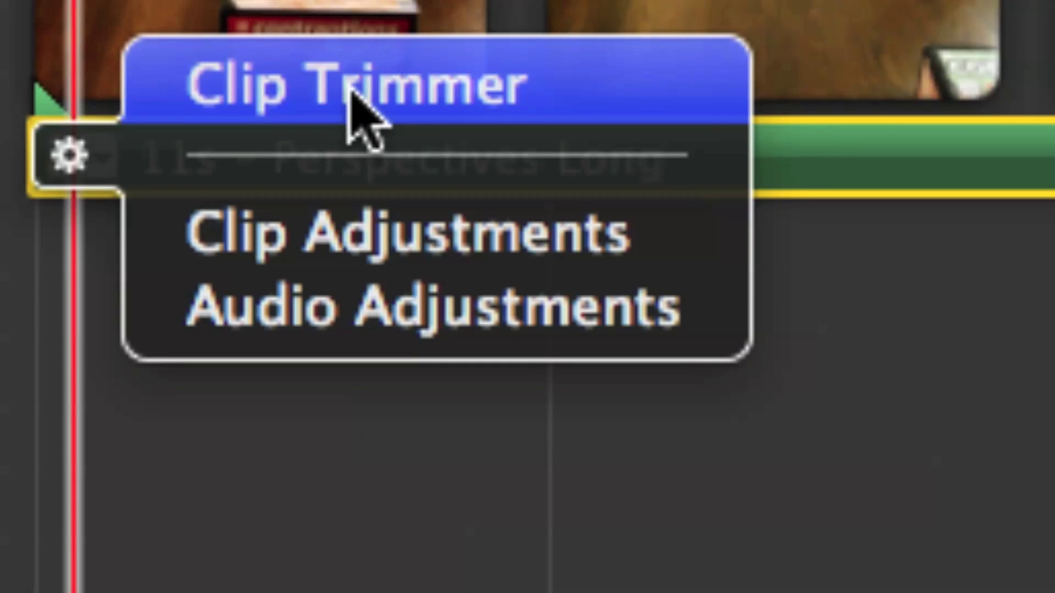
click(352, 90)
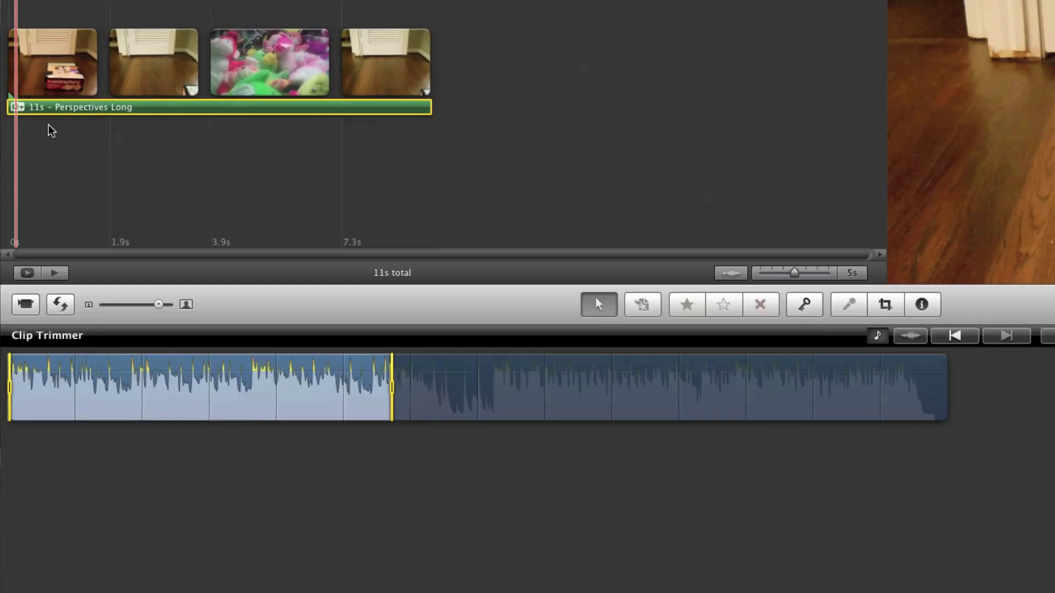
key(space)
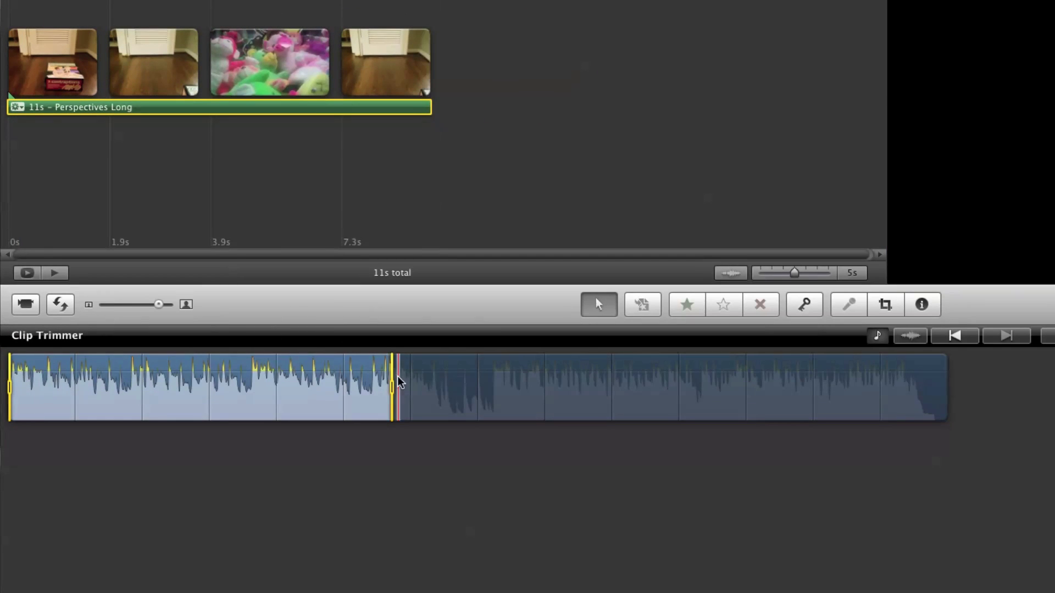
drag(391, 378, 142, 387)
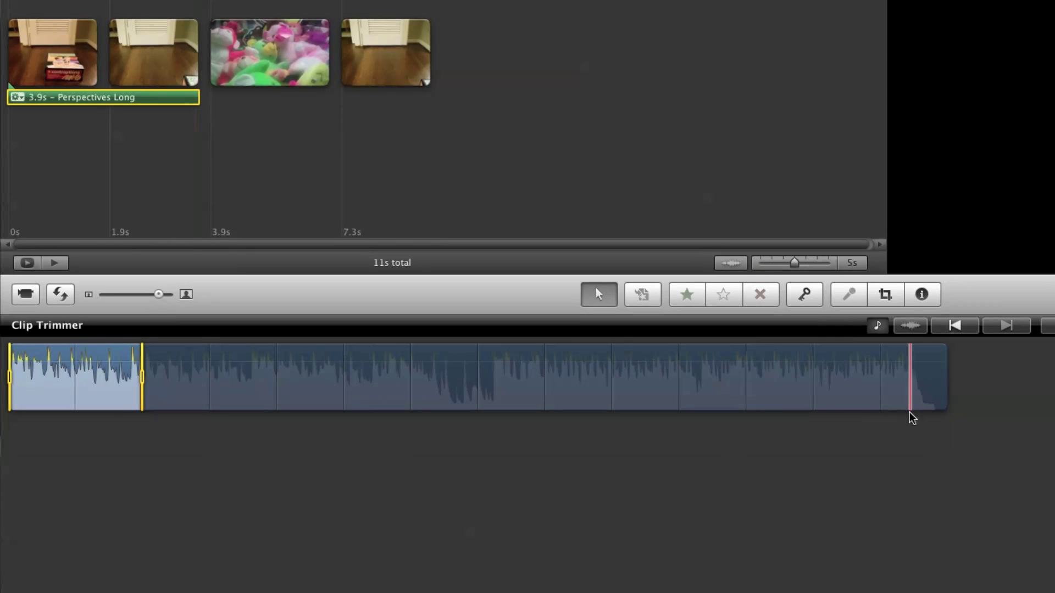
click(904, 330)
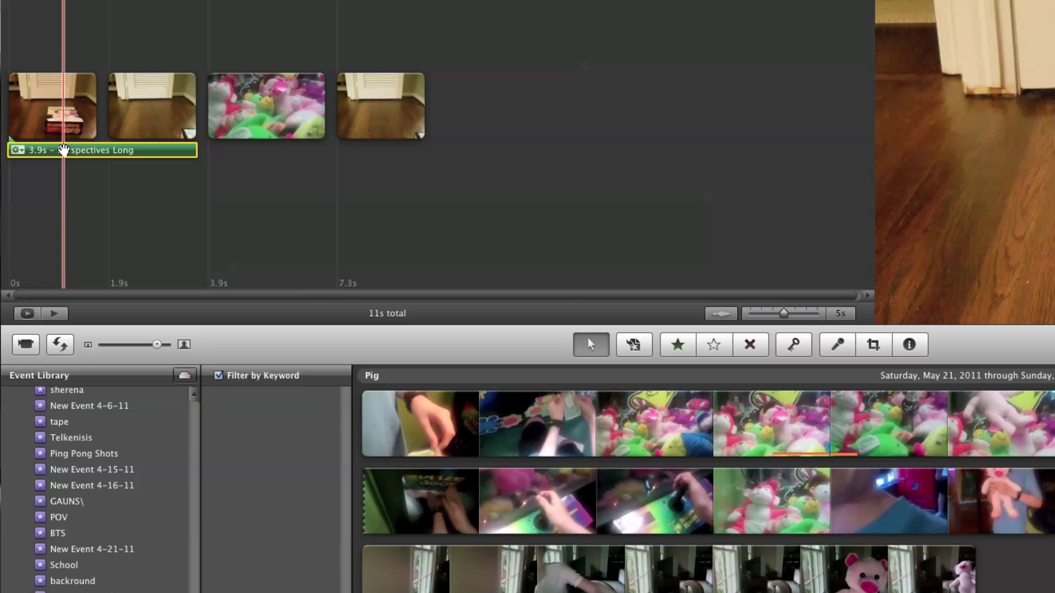
key(super+c)
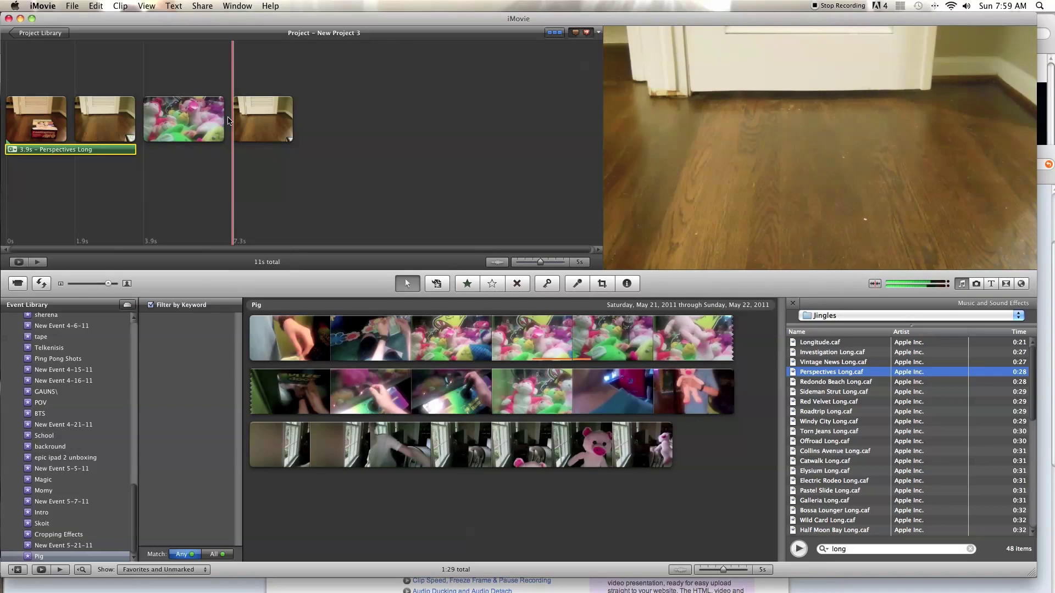
Paste a copy of the 3.9-second music under the fourth clip.
key(super+v)
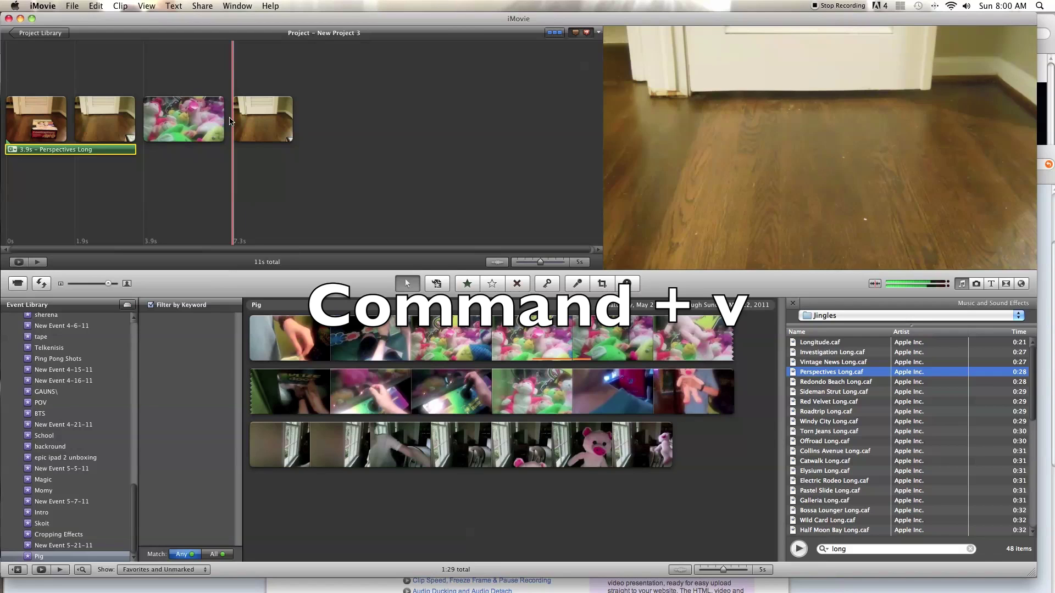
key(super+v)
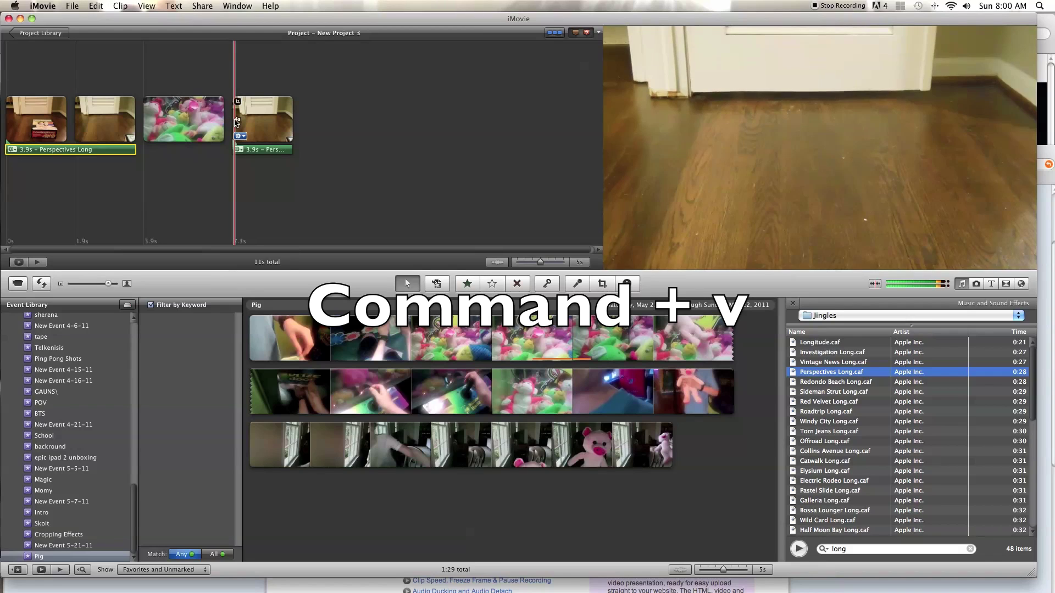
click(238, 151)
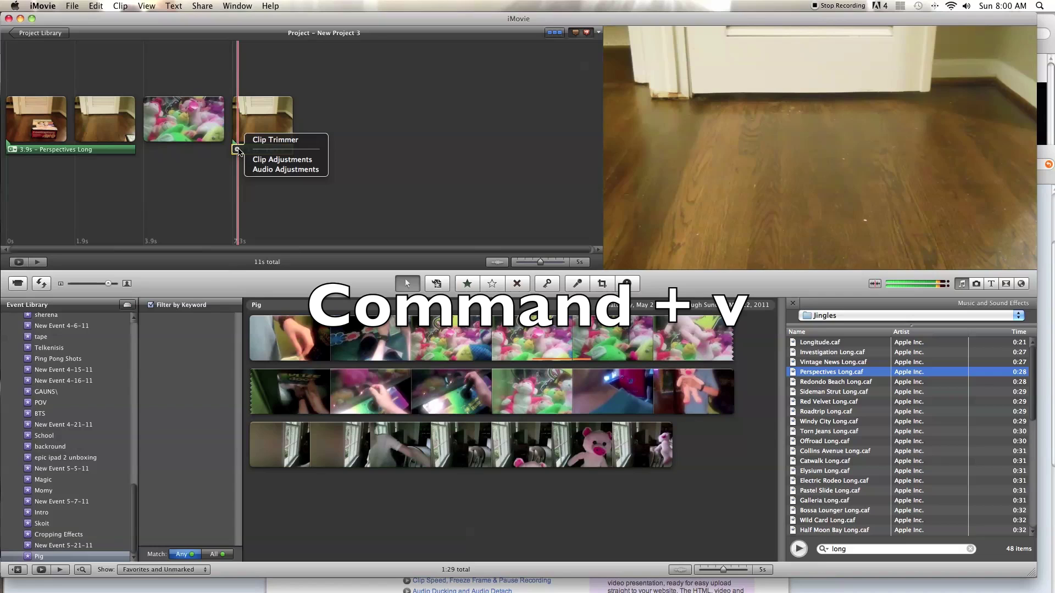
Trim the pasted music to 4 seconds, starting where the first piece ended.
click(264, 141)
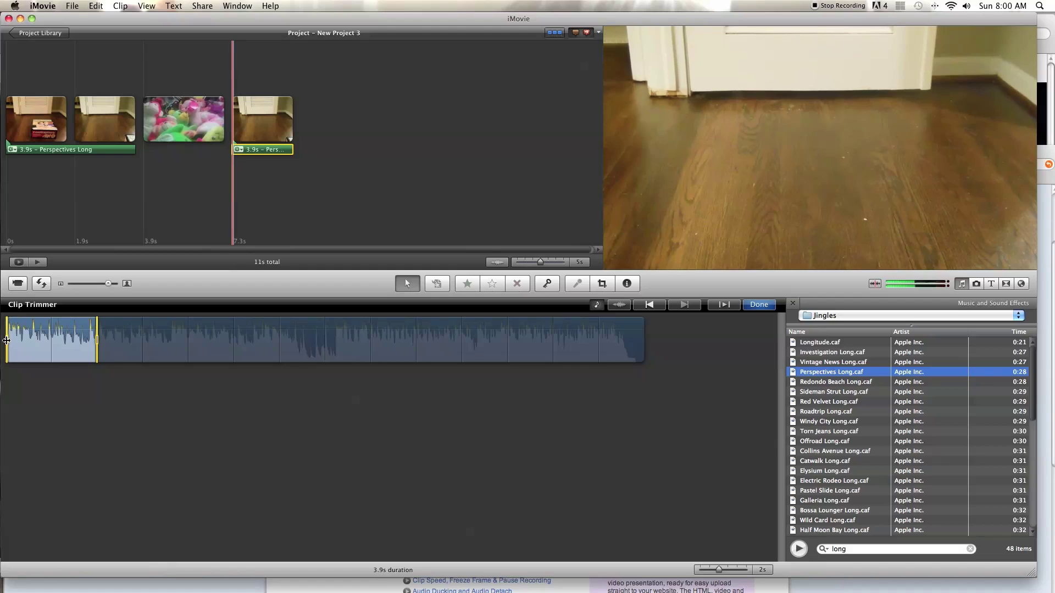
drag(5, 341, 103, 349)
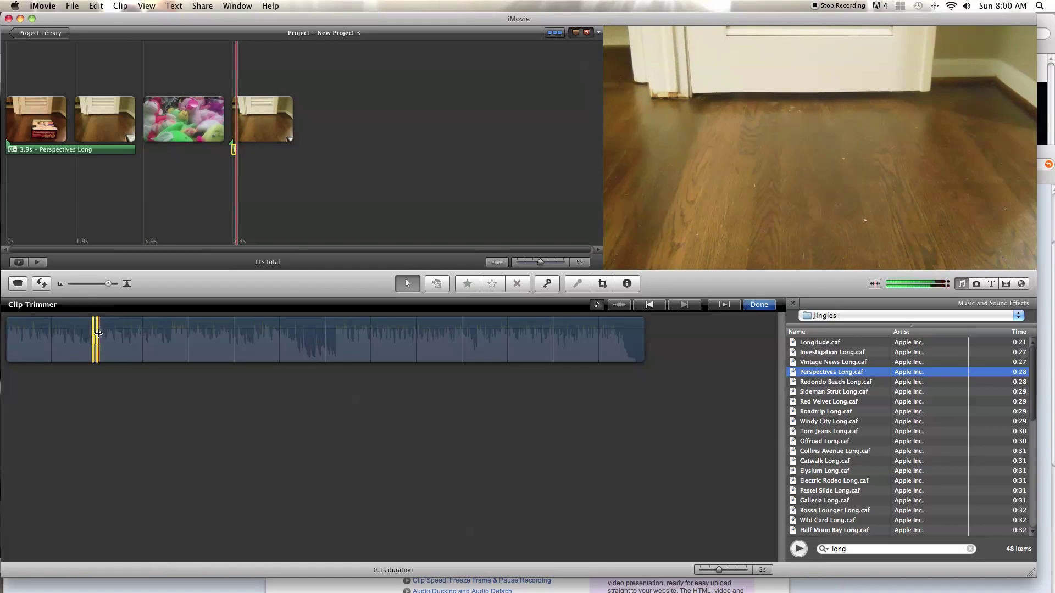
drag(97, 340, 174, 340)
drag(306, 339, 184, 341)
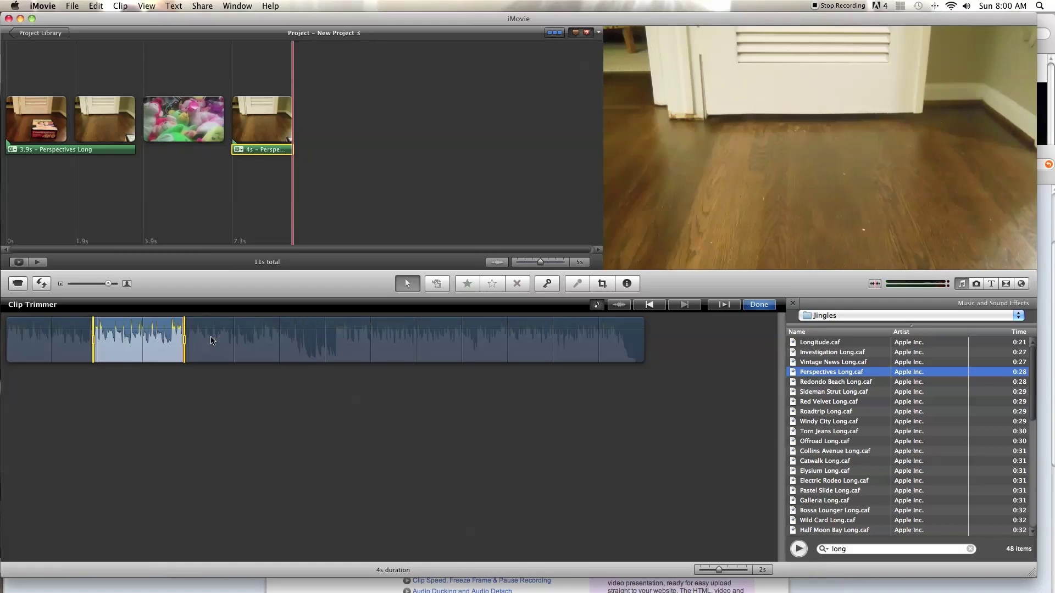
click(759, 305)
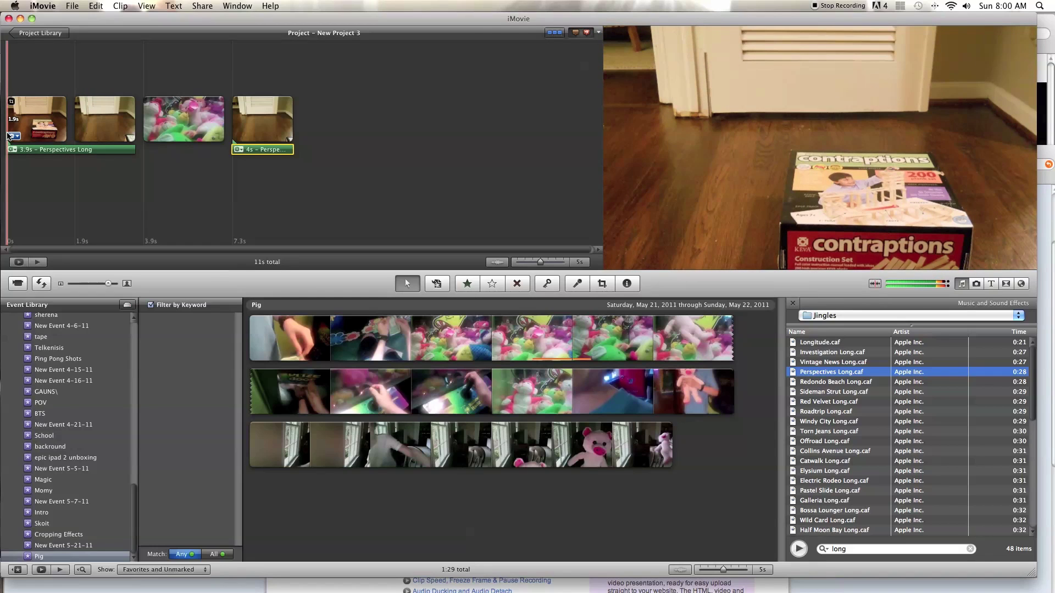
Shift the 4-second music piece's start left to the end of the third clip.
key(space)
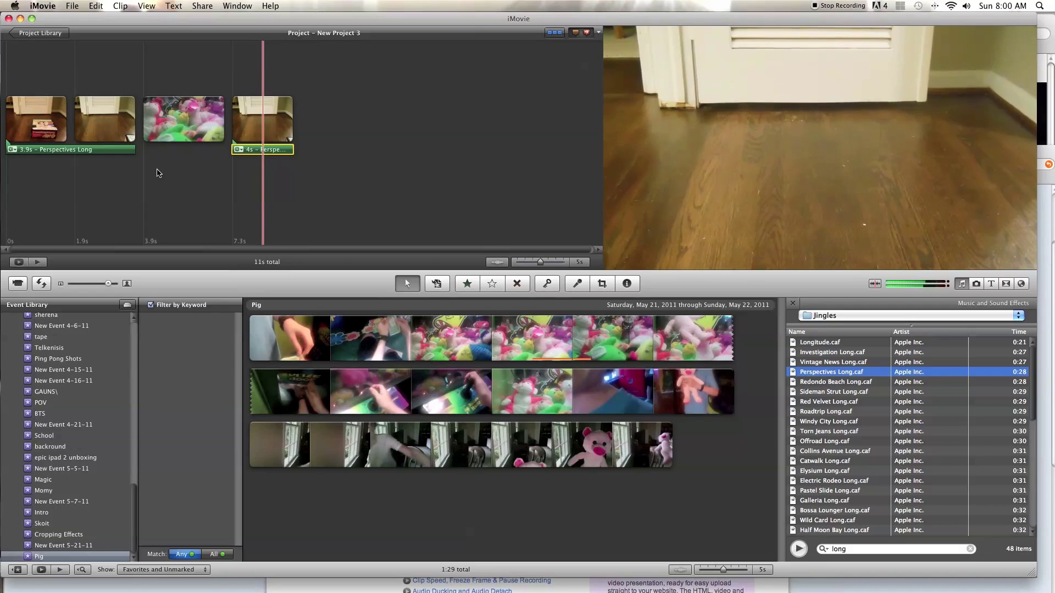
mouse_move(259, 150)
mouse_down()
mouse_move(173, 149)
mouse_move(247, 149)
mouse_up()
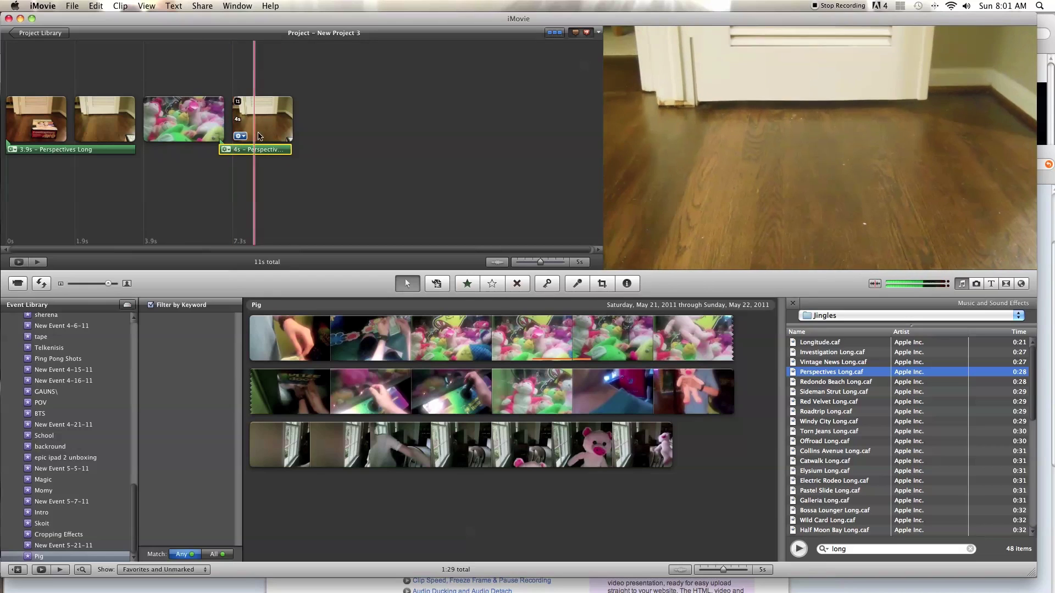
scroll(308, 135, right, 1)
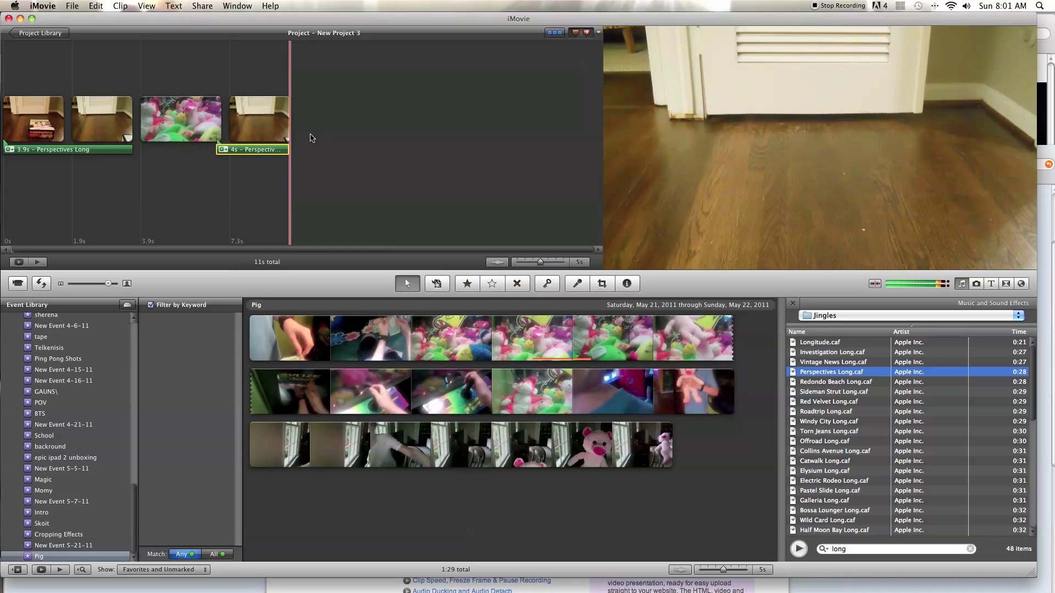
mouse_move(561, 582)
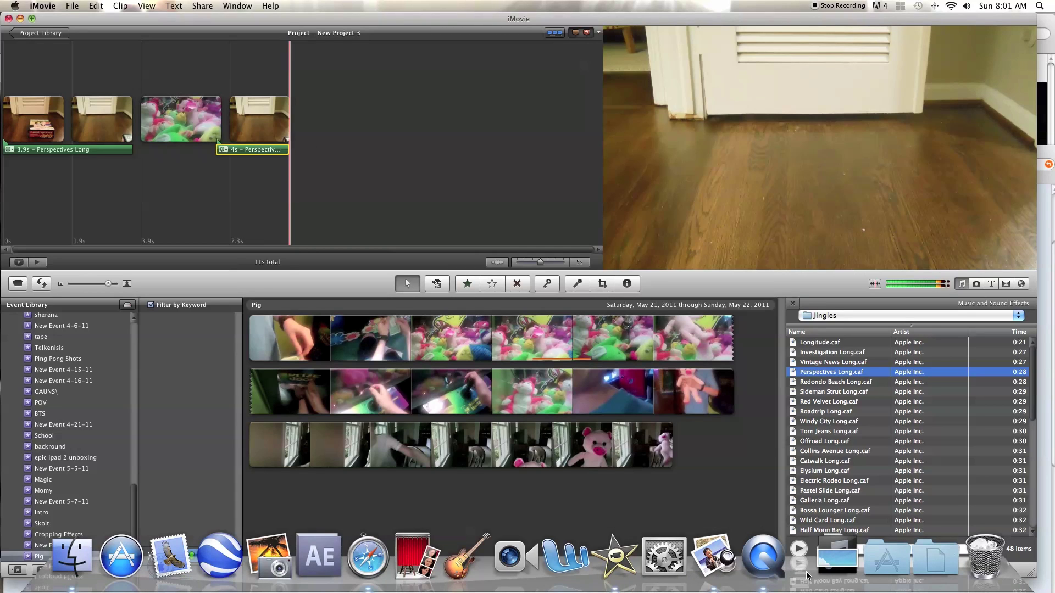
mouse_move(34, 589)
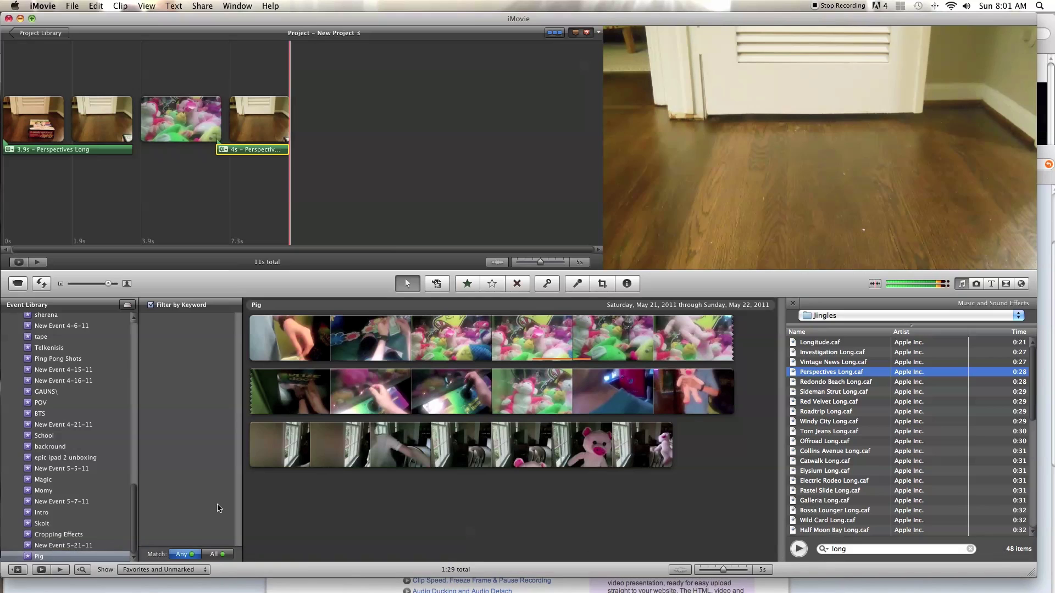
scroll(70, 515, up, 15)
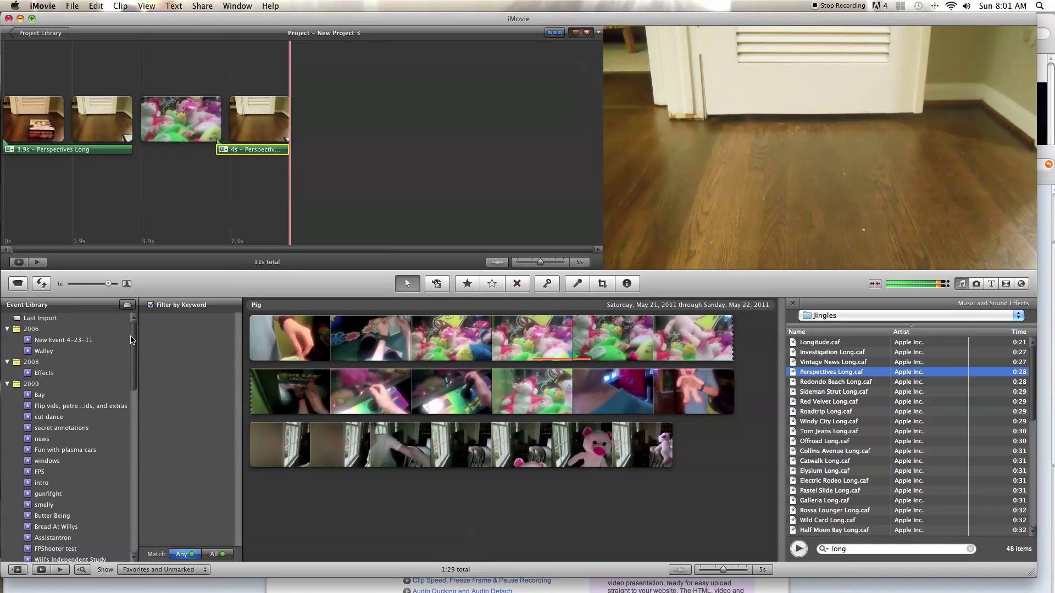
scroll(130, 338, down, 10)
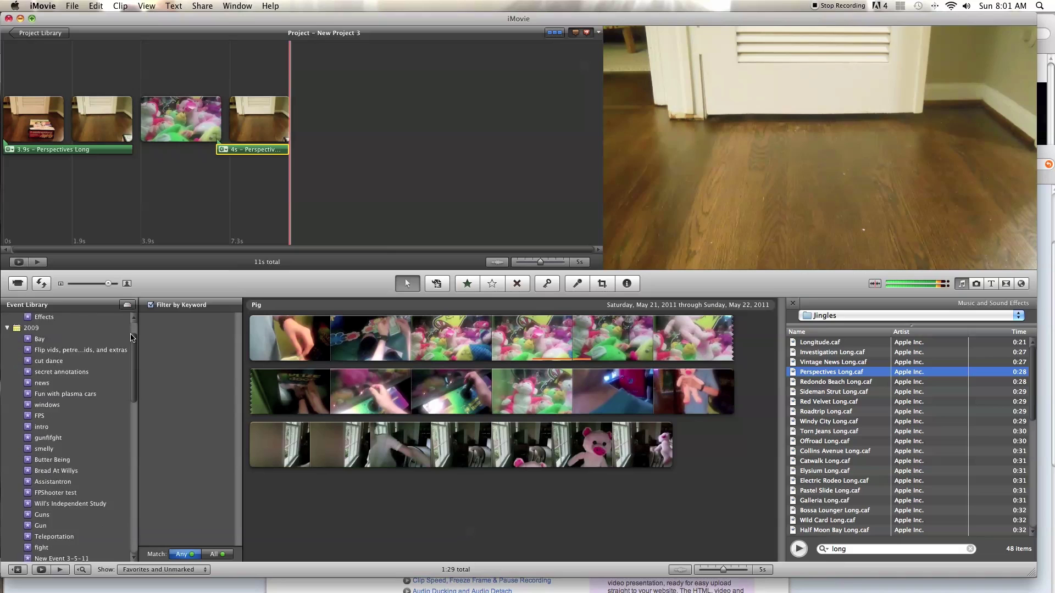
scroll(130, 333, up, 10)
scroll(130, 333, down, 5)
scroll(131, 331, up, 5)
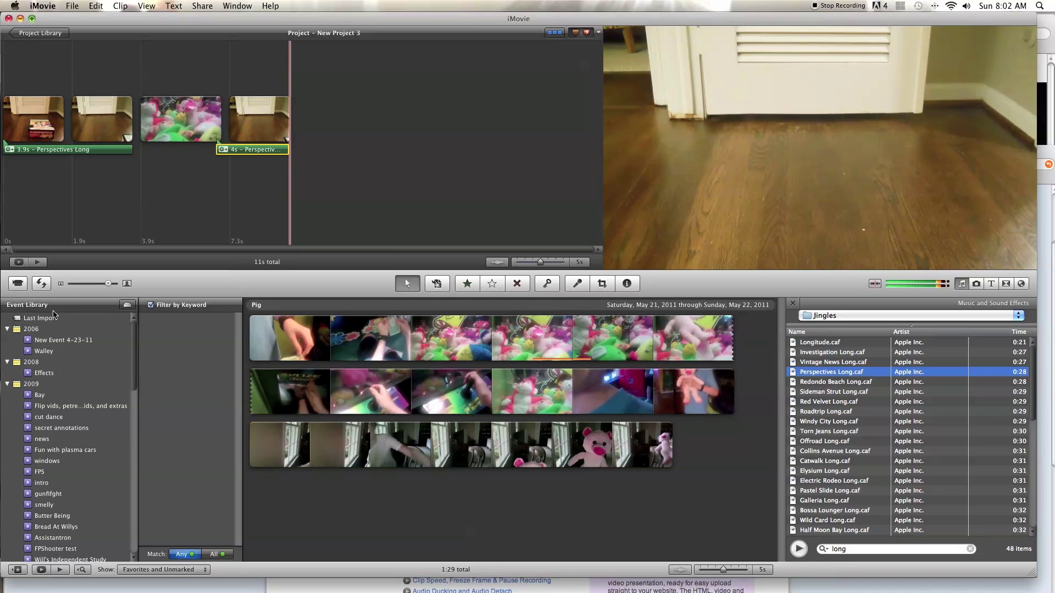
key(backslash)
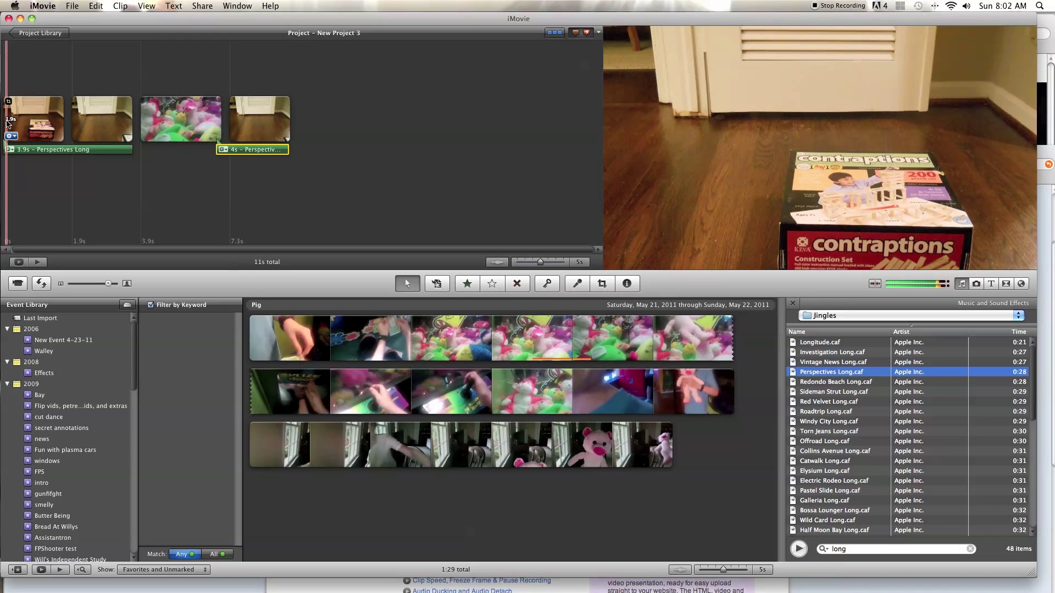
mouse_move(5, 119)
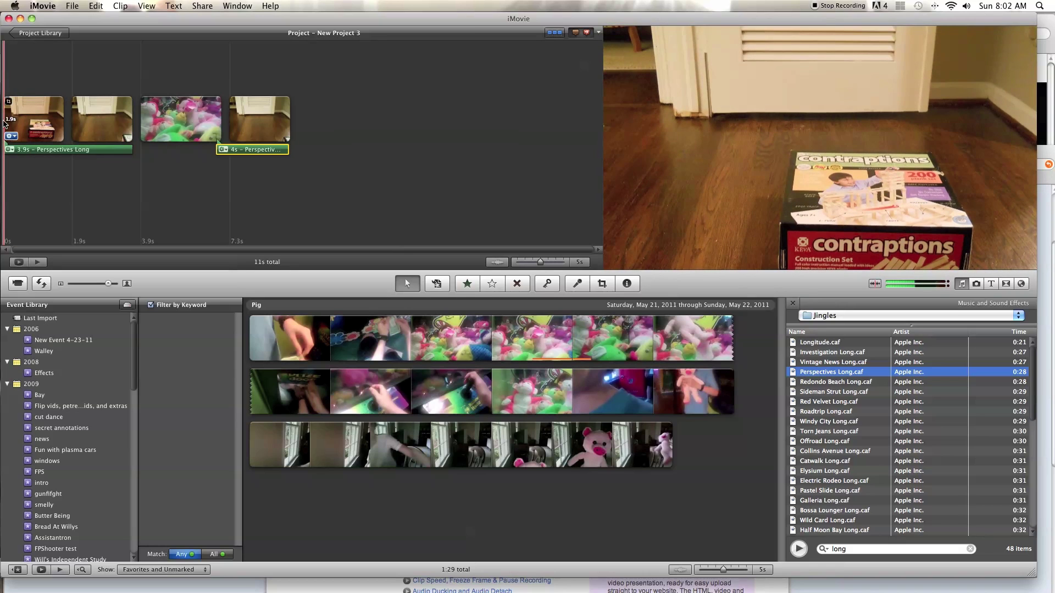